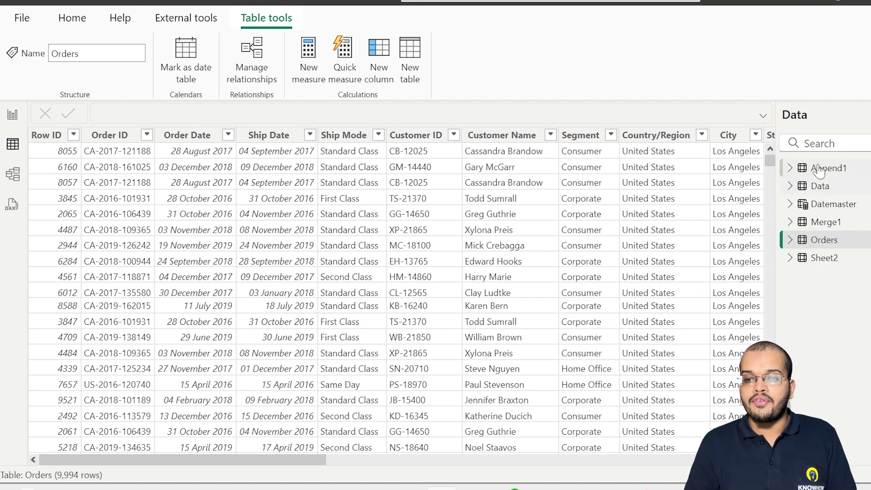
With Orders selected, run Bravo: 9.32 MB dataset, 102 of 127 columns unreferenced.
click(822, 241)
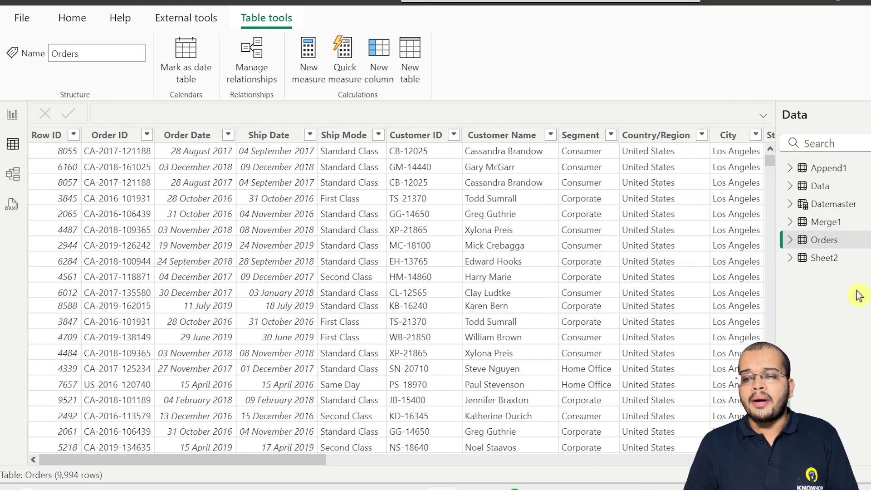
click(836, 240)
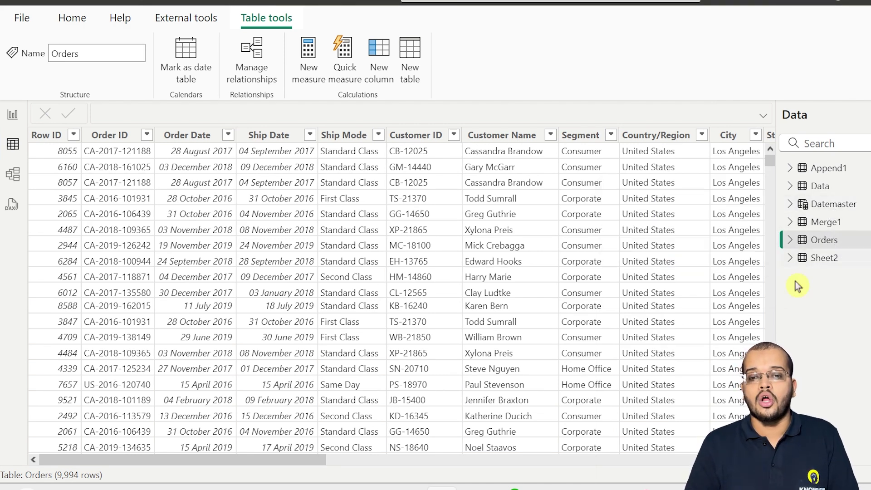
click(182, 22)
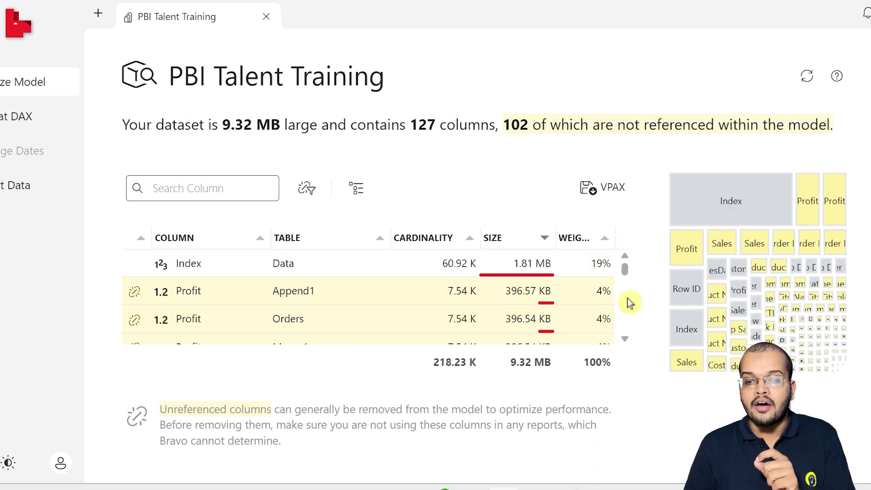
mouse_move(623, 266)
mouse_down()
mouse_move(624, 306)
mouse_move(617, 255)
mouse_up()
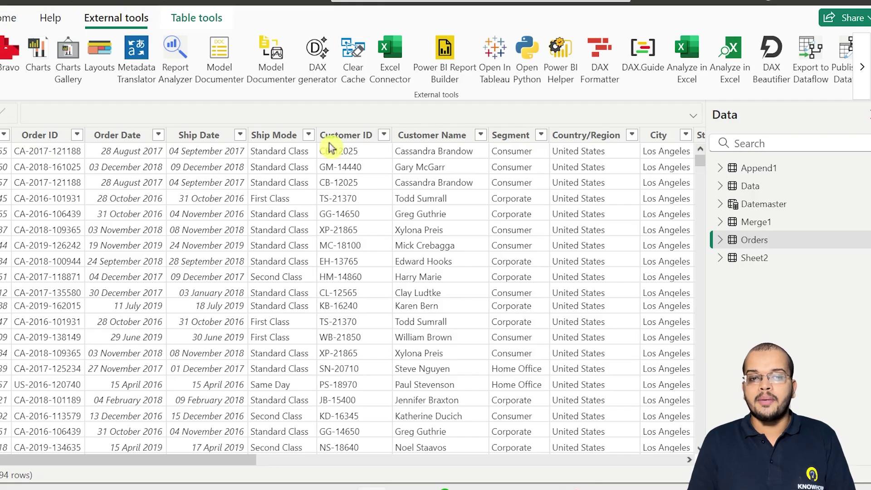
Launch Transform data and preview the Data query: 23 columns starting Region, Country, Customer.
click(6, 18)
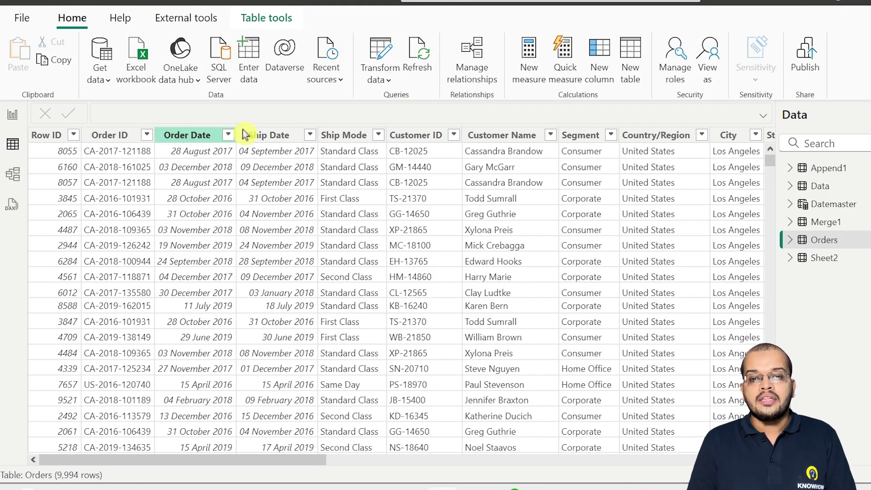
click(381, 75)
click(385, 102)
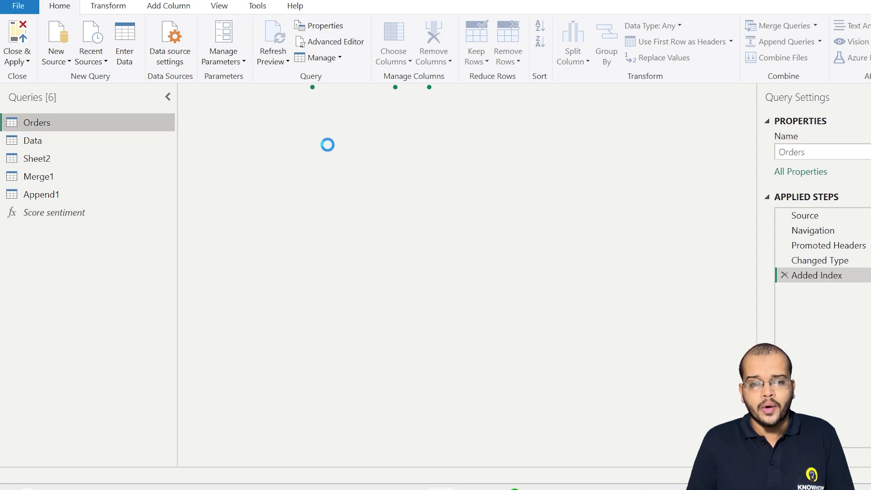
click(93, 141)
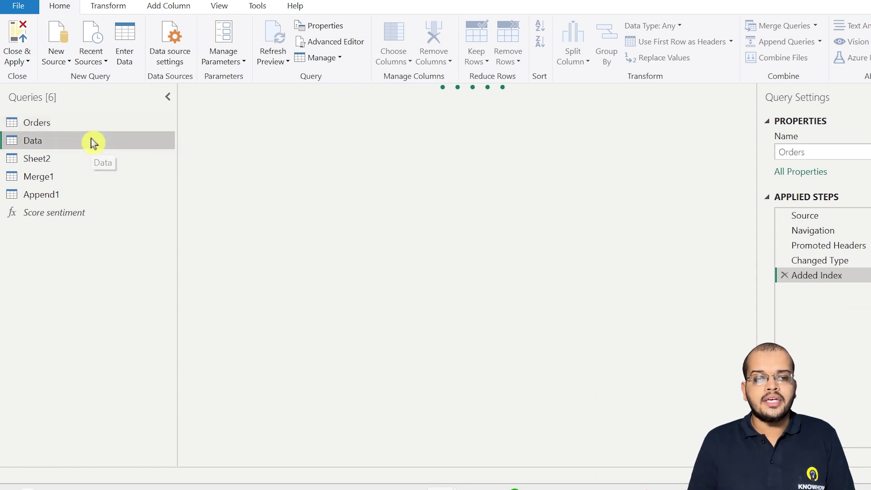
click(100, 124)
click(94, 142)
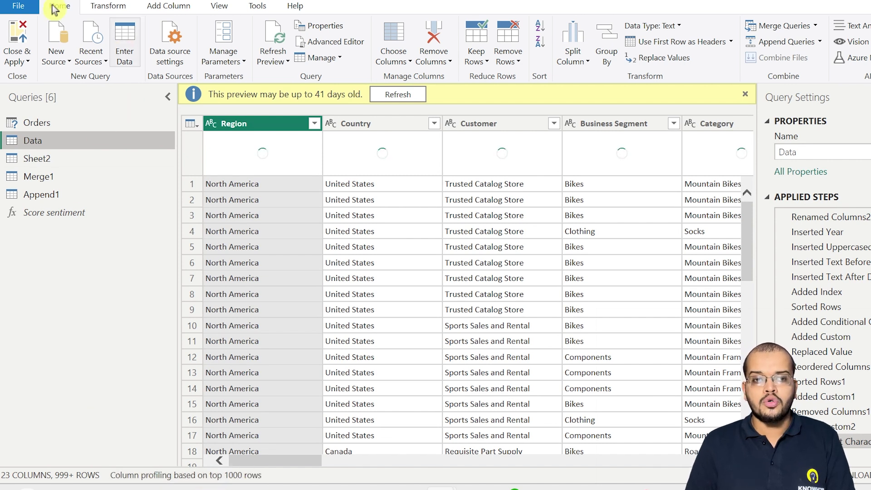
click(111, 7)
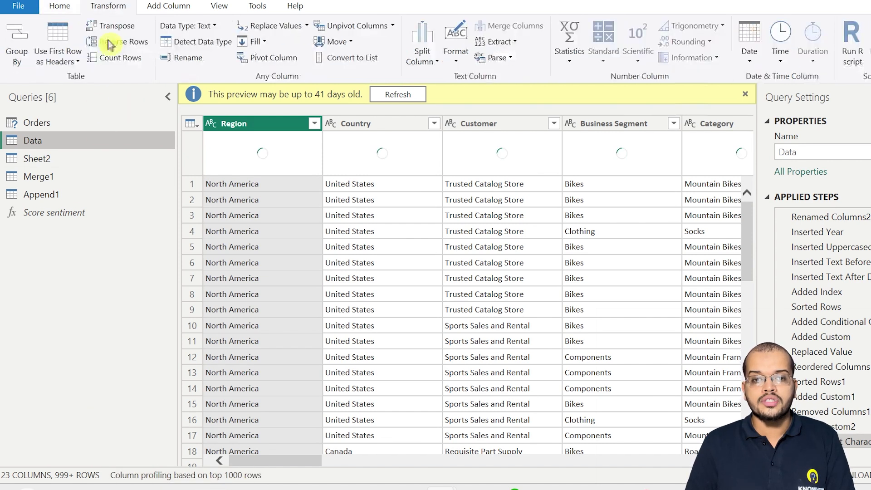
click(129, 59)
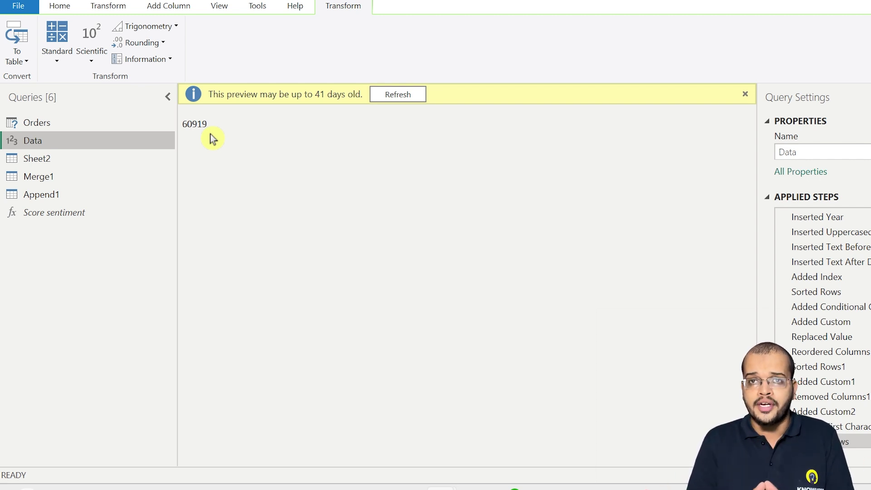
click(59, 5)
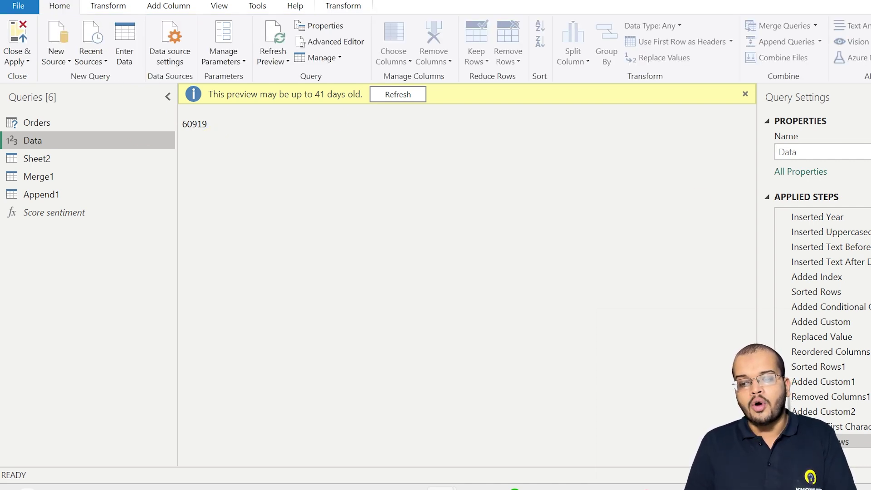
click(781, 441)
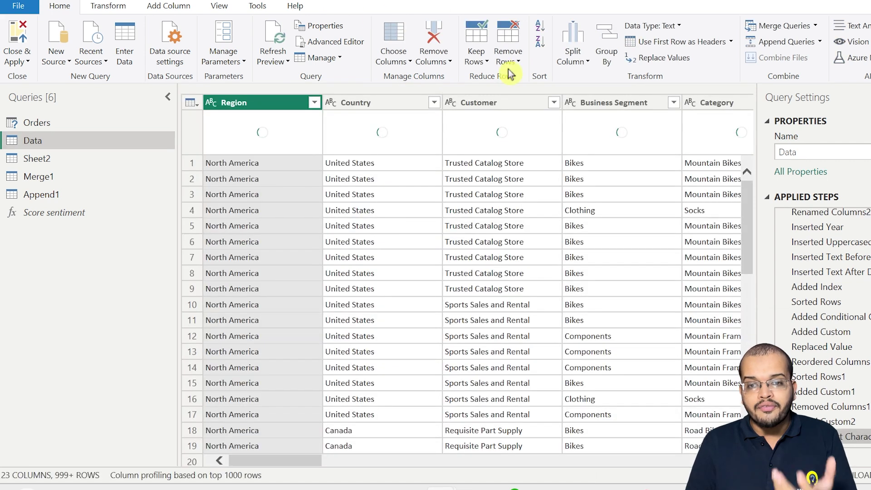
Open the Remove Rows dropdown on the Data query's Home tab.
click(507, 57)
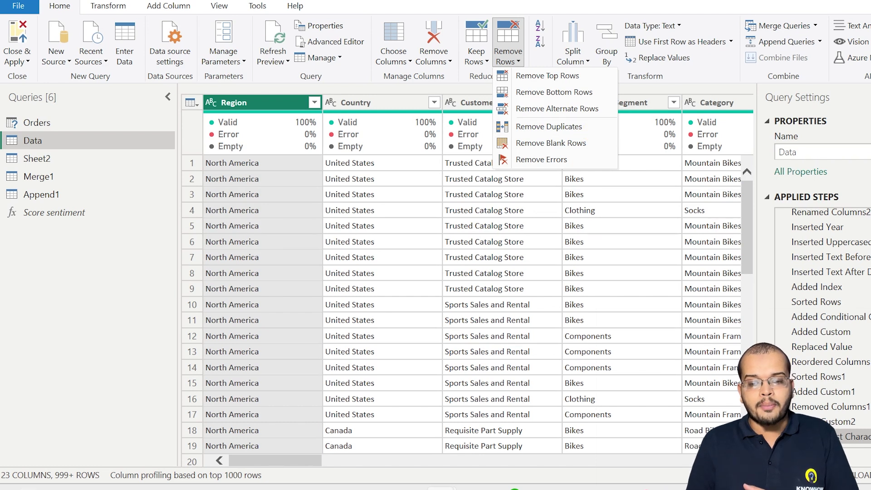
Review the Current File Data Load options, confirming auto date/time is enabled.
mouse_move(446, 488)
click(491, 424)
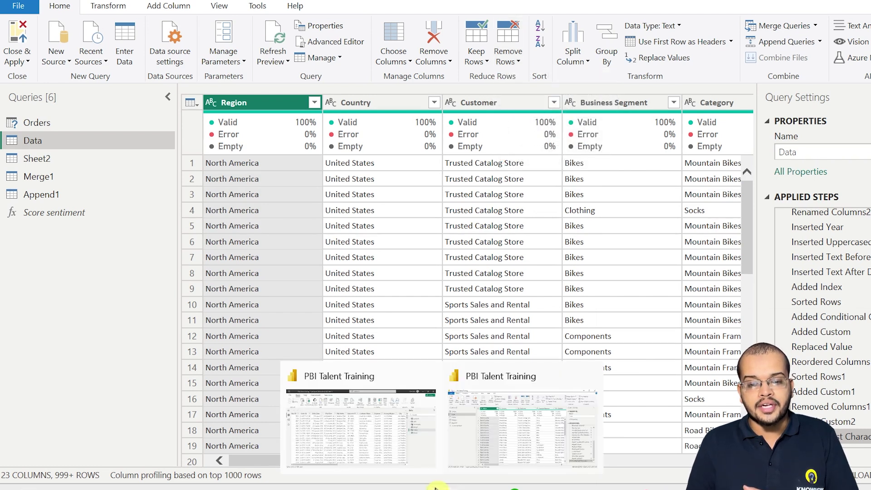
click(392, 421)
click(22, 18)
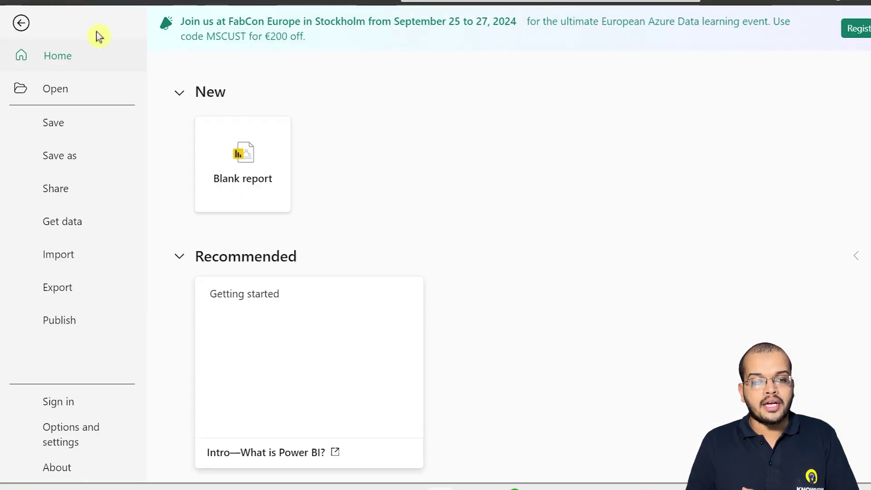
click(97, 428)
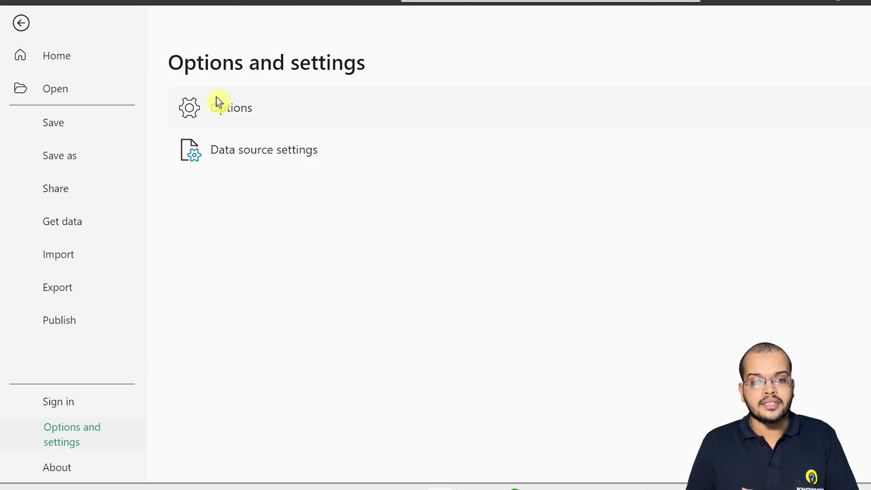
key(Escape)
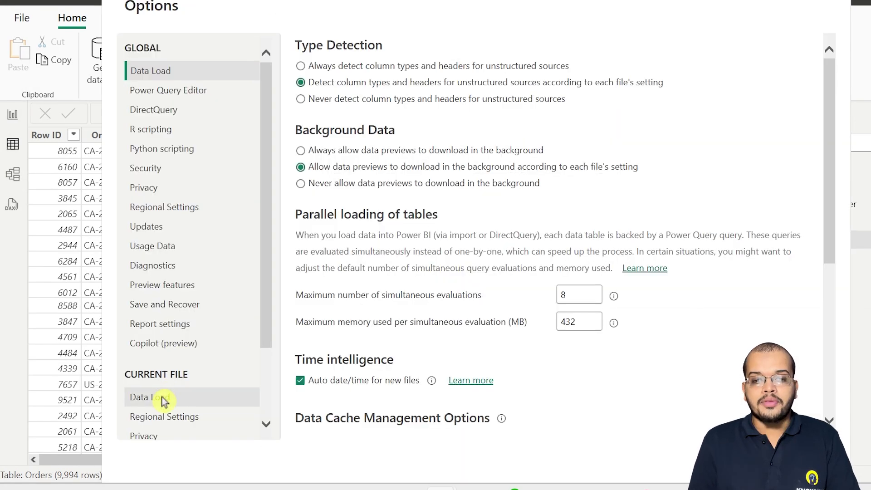
click(162, 397)
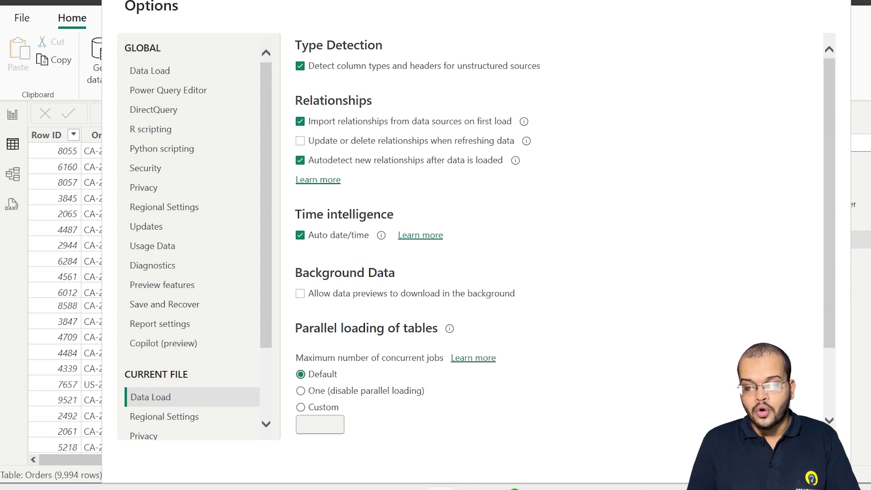
key(Return)
Expand the Orders table in the Data pane to show Order Date's date hierarchy.
click(771, 240)
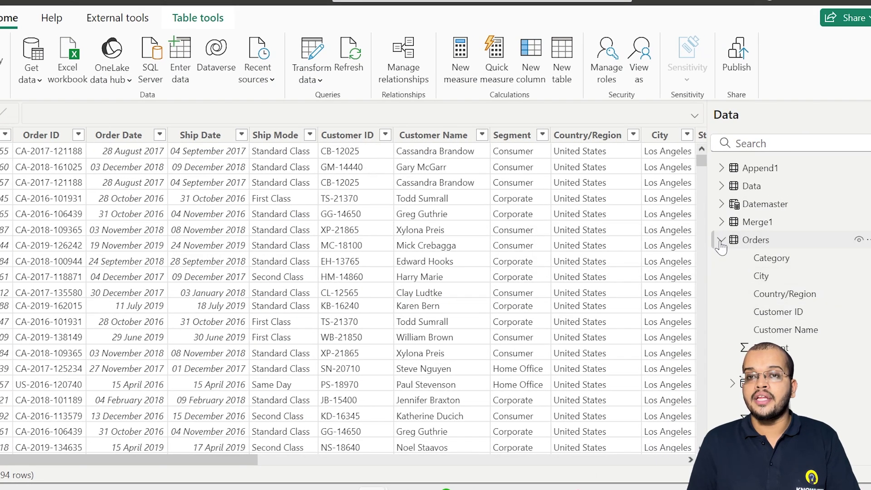
scroll(730, 245, down, 1)
scroll(729, 247, down, 5)
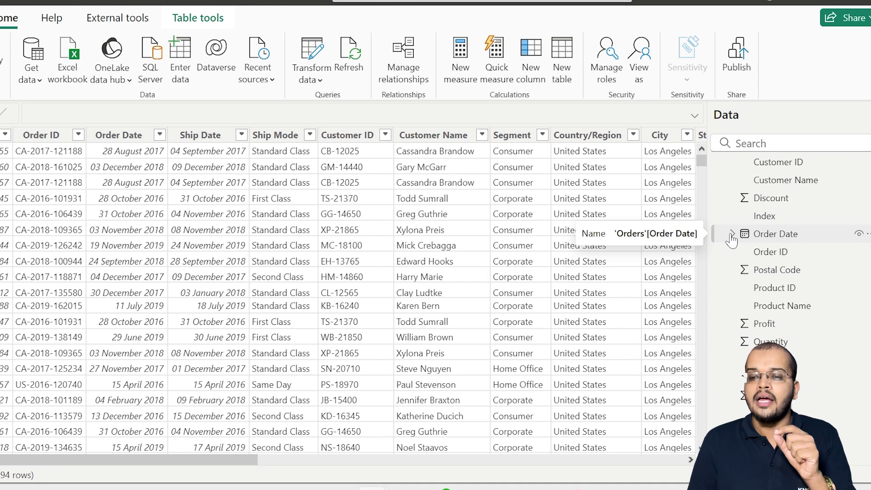
Expand Order Date and its Date Hierarchy to list Year, Quarter, Month and Day.
click(732, 234)
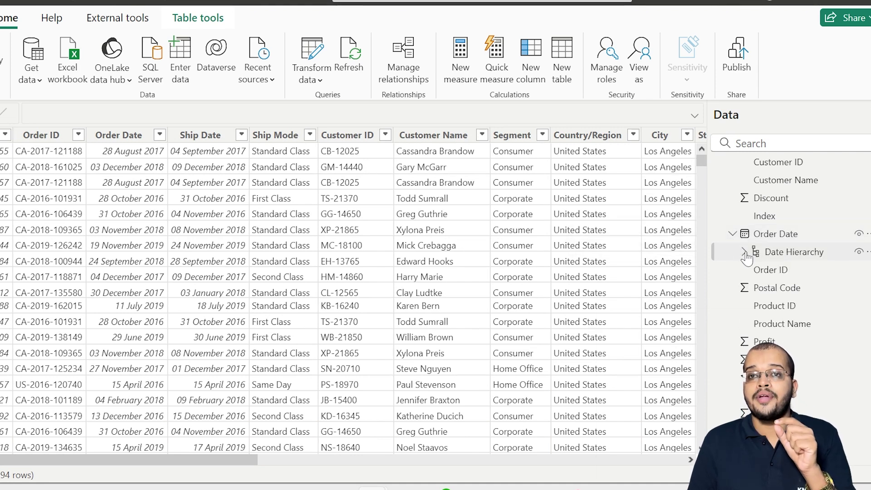
click(744, 254)
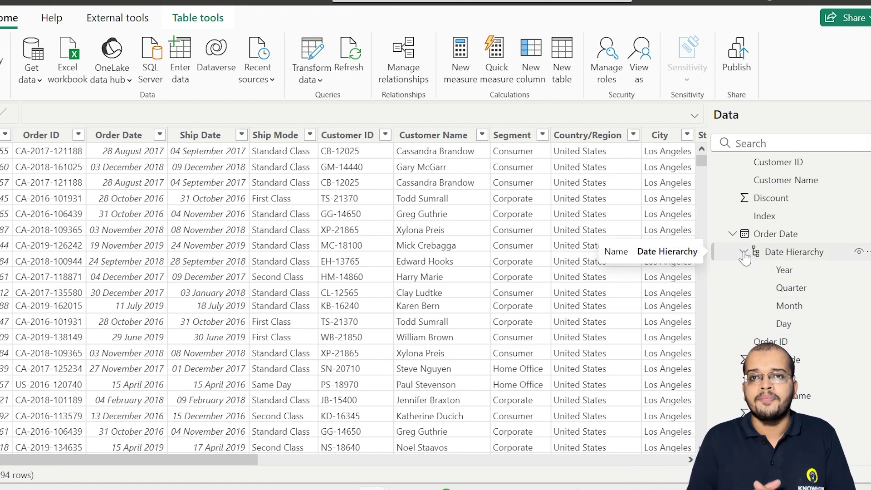
mouse_move(571, 488)
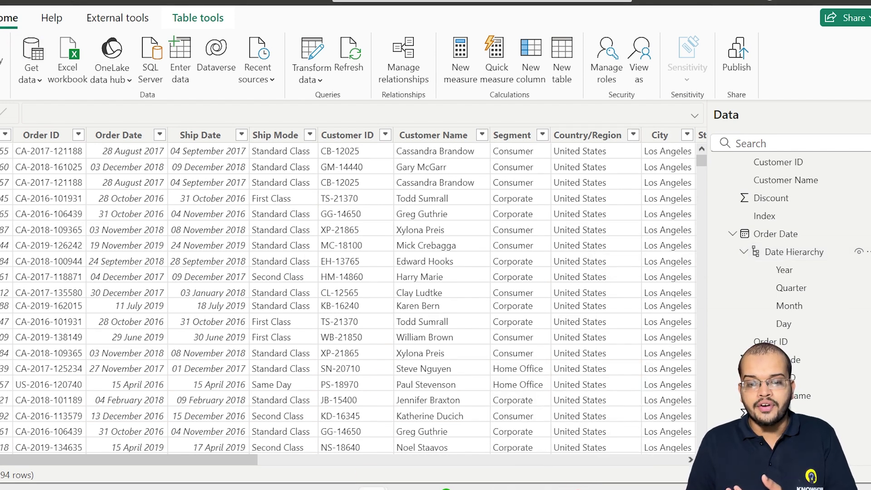
Uncheck Auto date/time in the Current File Data Load options and confirm with OK.
mouse_move(368, 488)
click(295, 408)
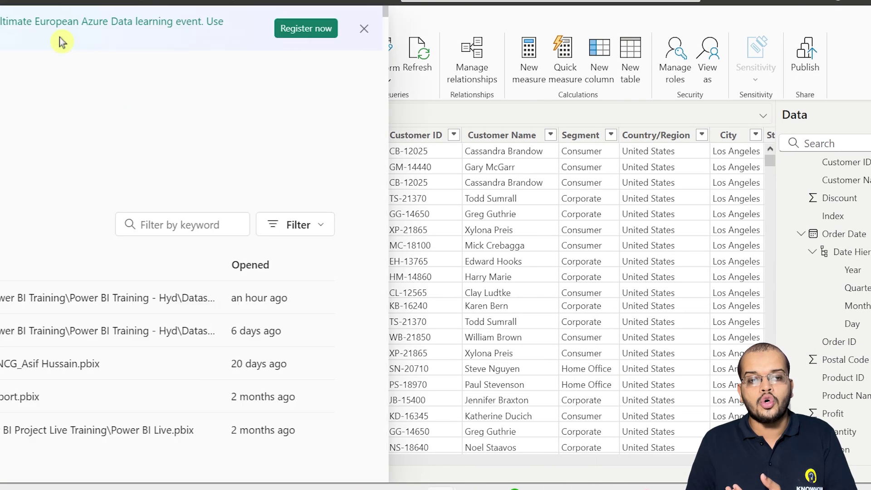
click(77, 445)
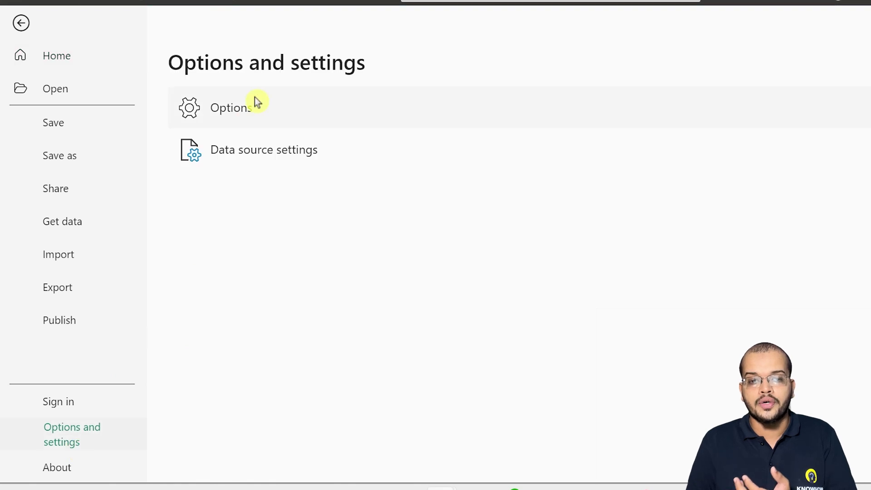
key(Escape)
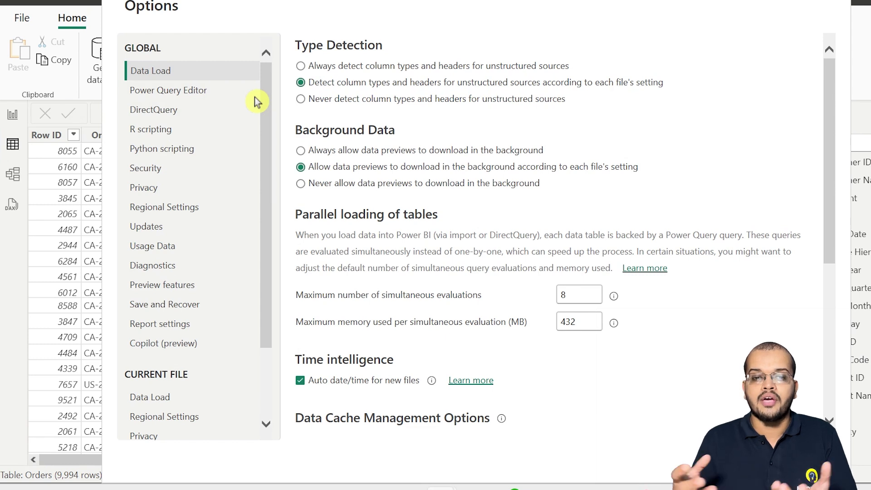
click(184, 398)
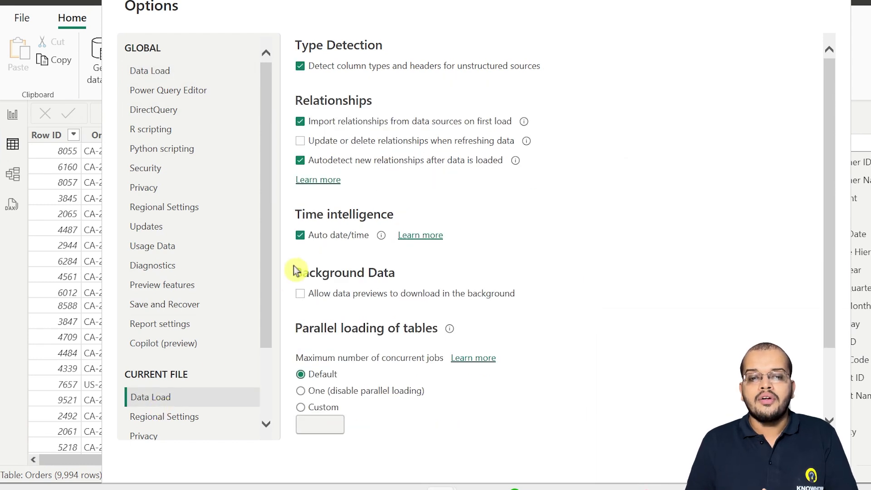
click(300, 235)
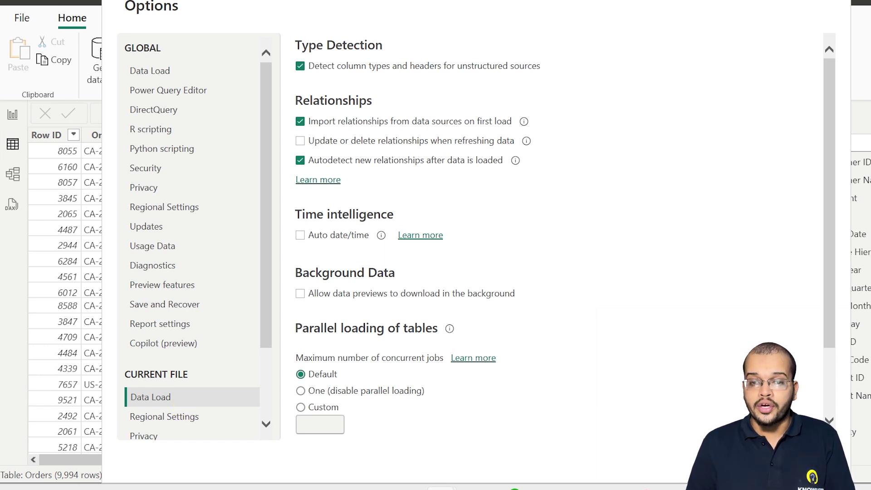
key(Return)
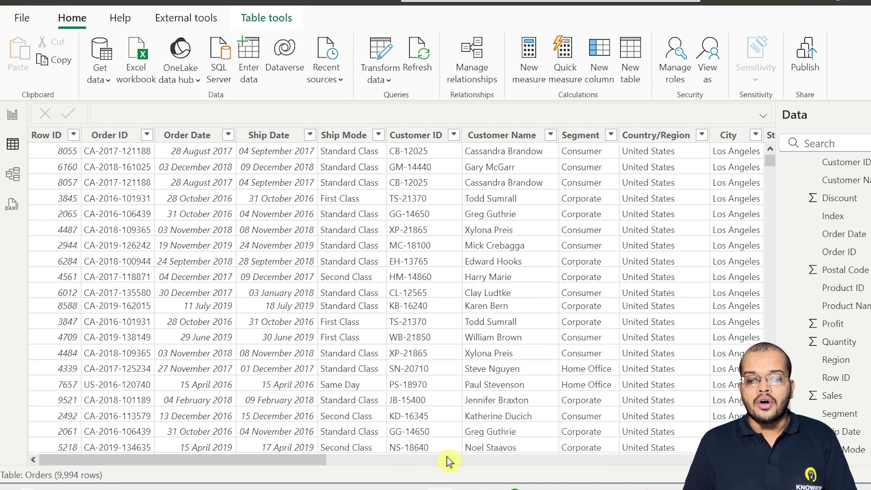
click(496, 447)
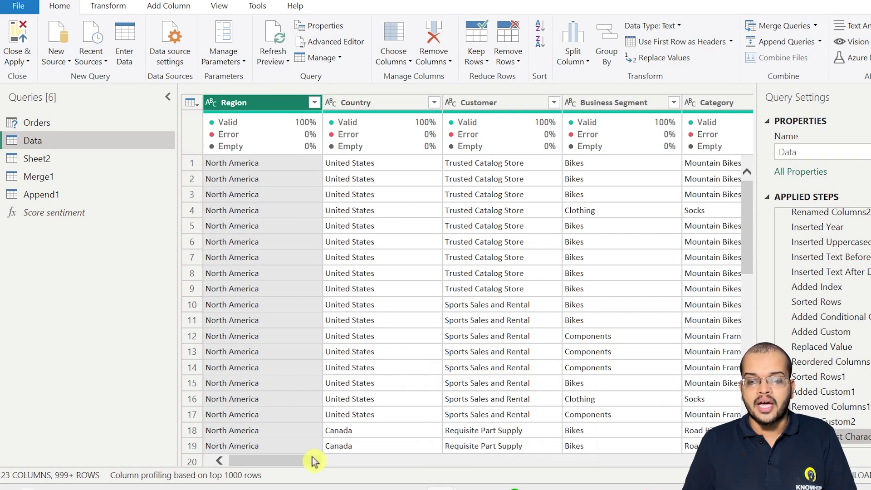
click(456, 460)
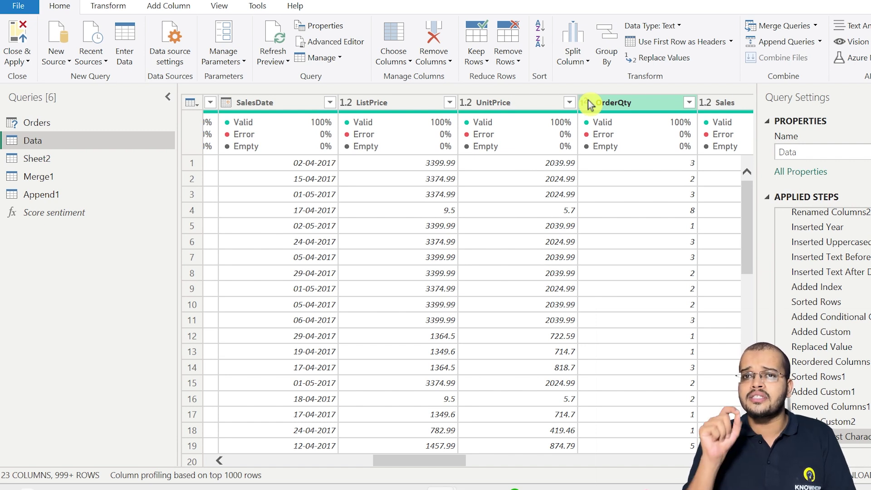
click(588, 103)
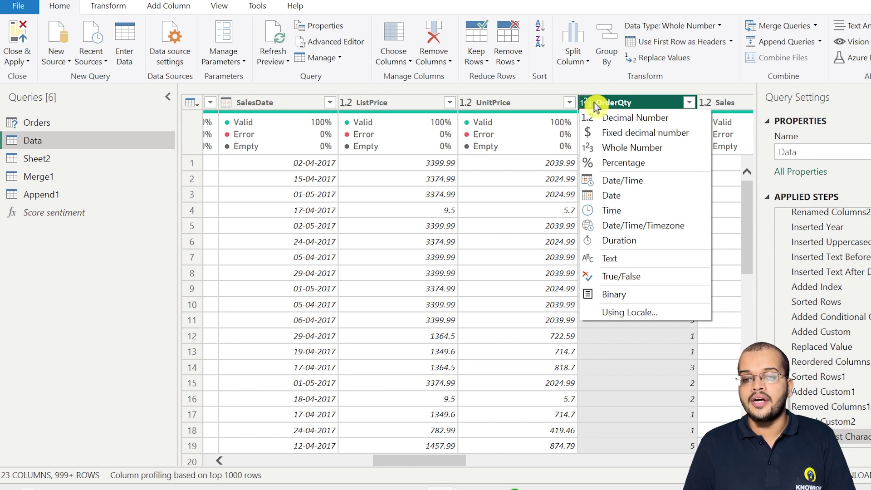
key(Escape)
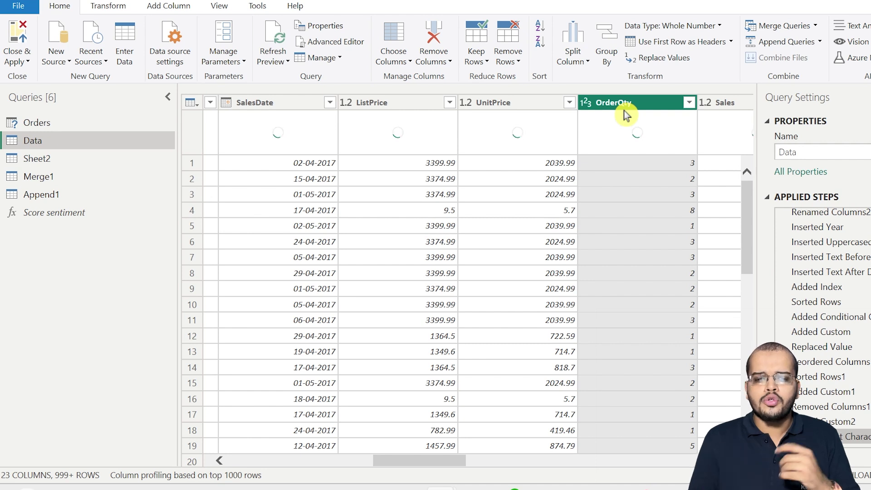
mouse_move(453, 486)
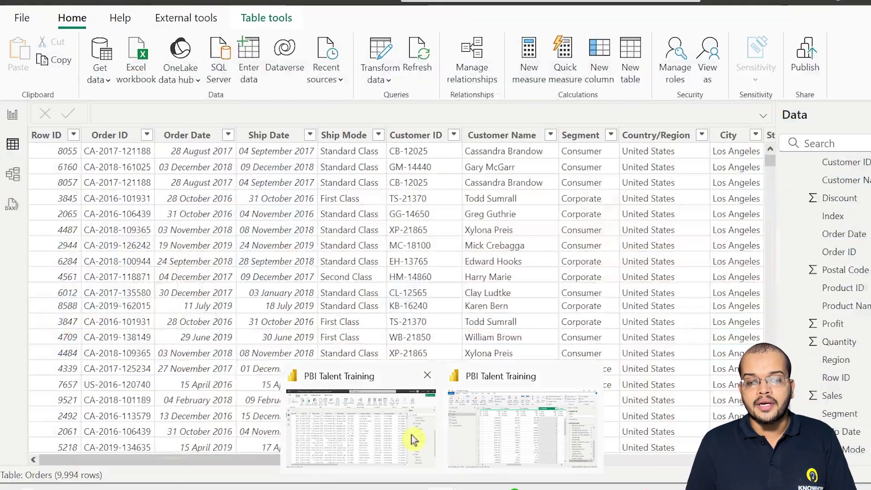
click(412, 439)
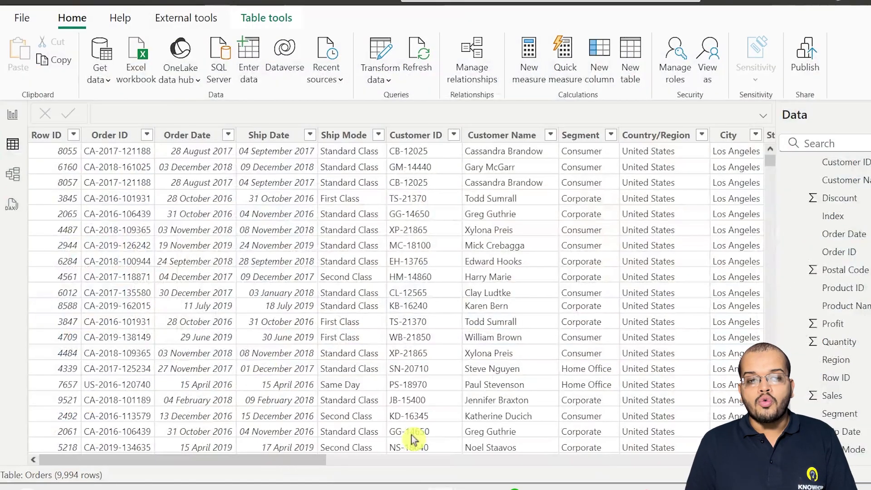
Open Model view, collapse Properties, and pan across the Orders, Data and Datemaster relationships.
click(13, 174)
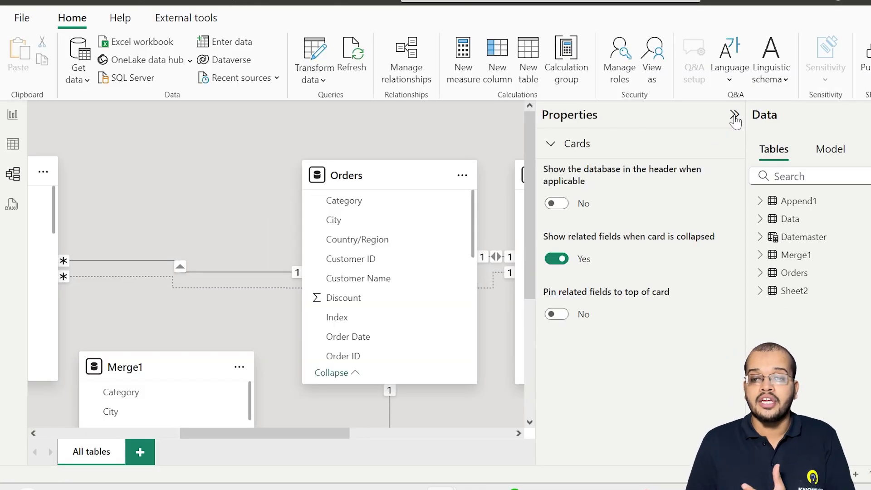
click(732, 117)
drag(394, 434, 480, 451)
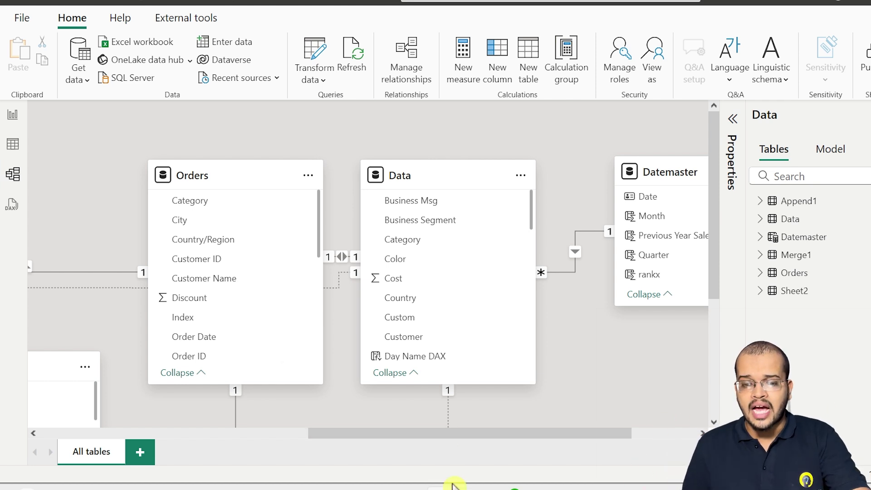
mouse_move(438, 485)
click(417, 447)
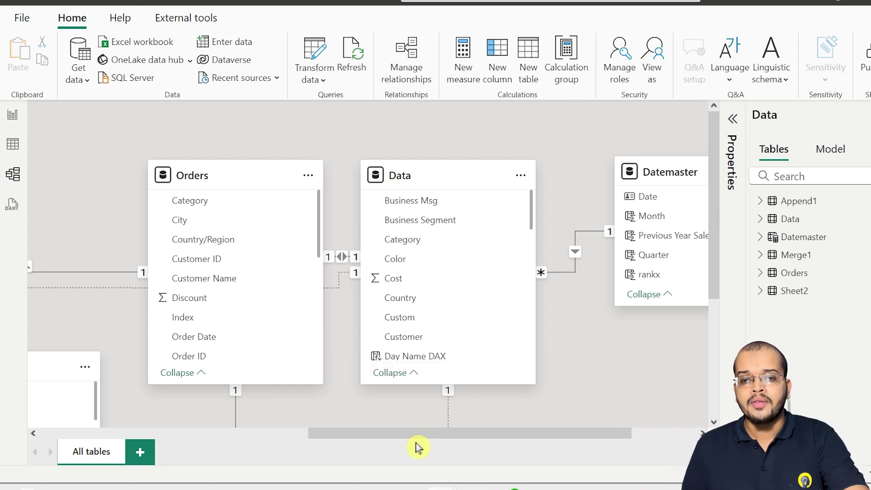